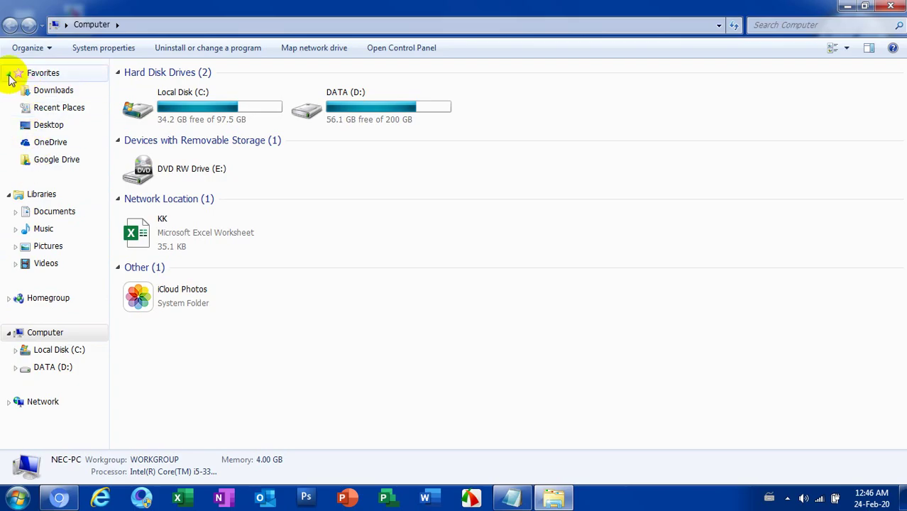
# Collapse and re-expand Favorites, and browse its Downloads, Recent Places, Desktop, OneDrive and Google Drive locations.
pyautogui.click(9, 74)
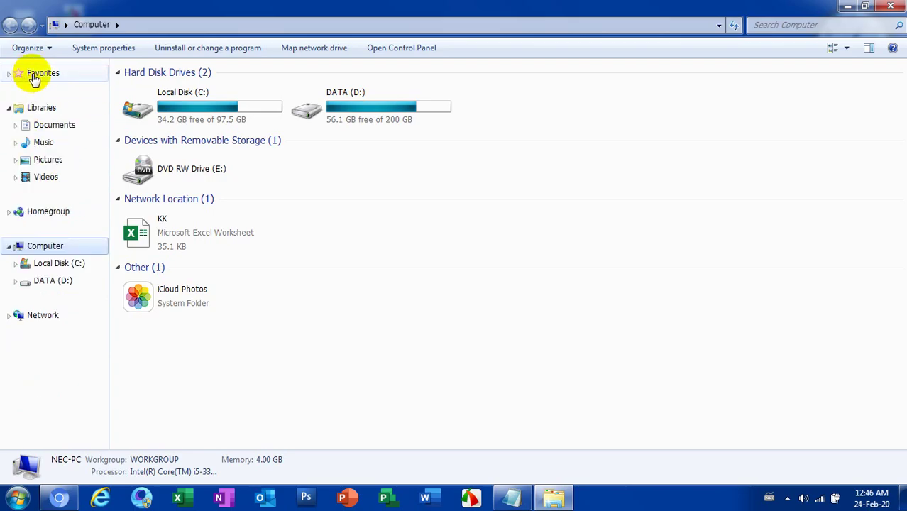
pyautogui.click(9, 74)
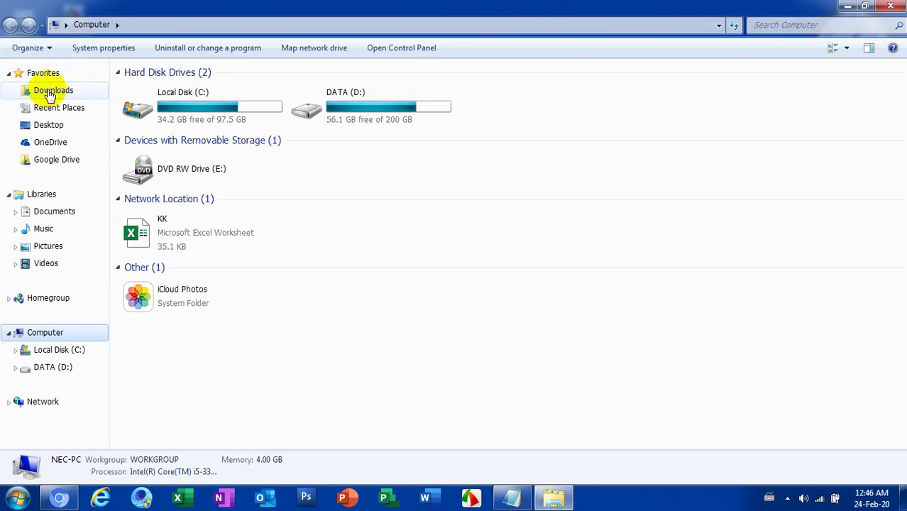
pyautogui.click(47, 93)
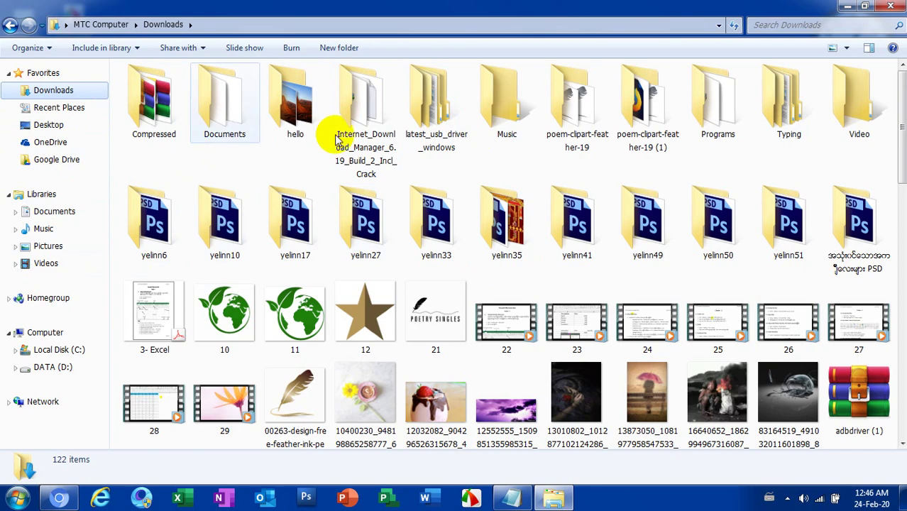
pyautogui.click(74, 112)
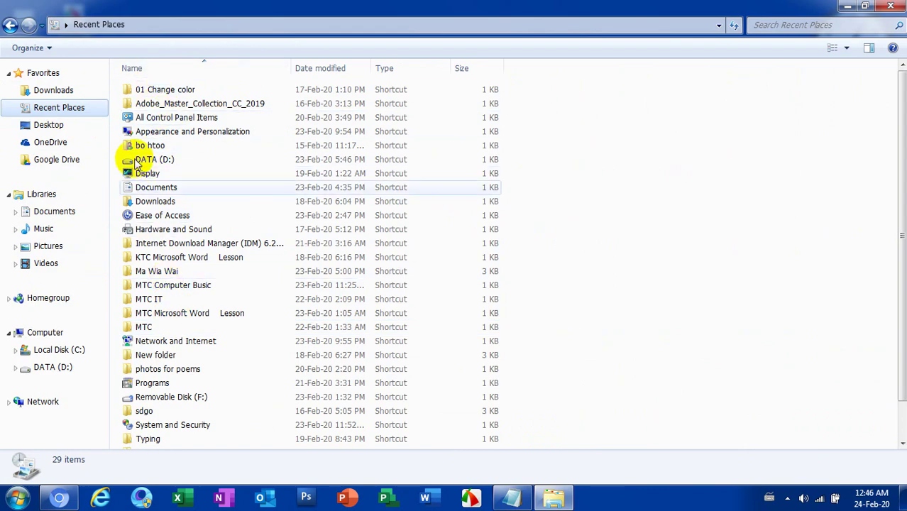
pyautogui.click(57, 125)
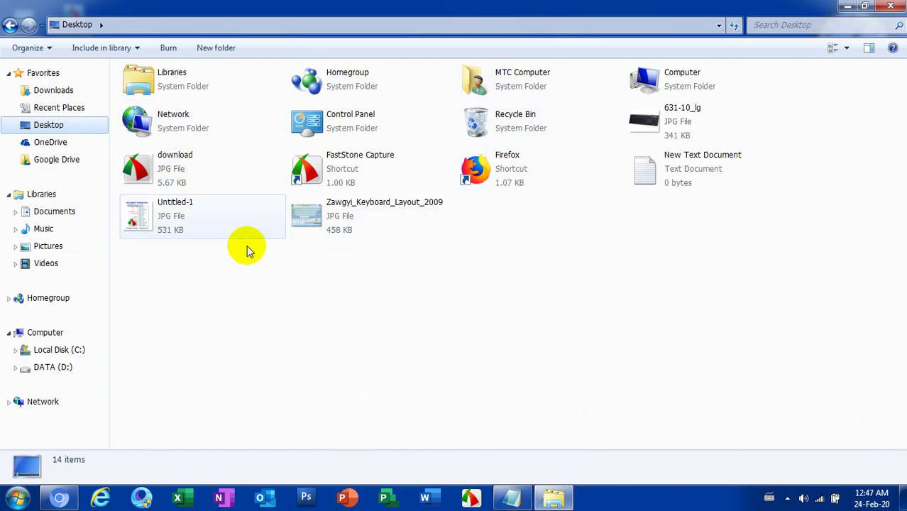
pyautogui.click(59, 144)
pyautogui.click(56, 161)
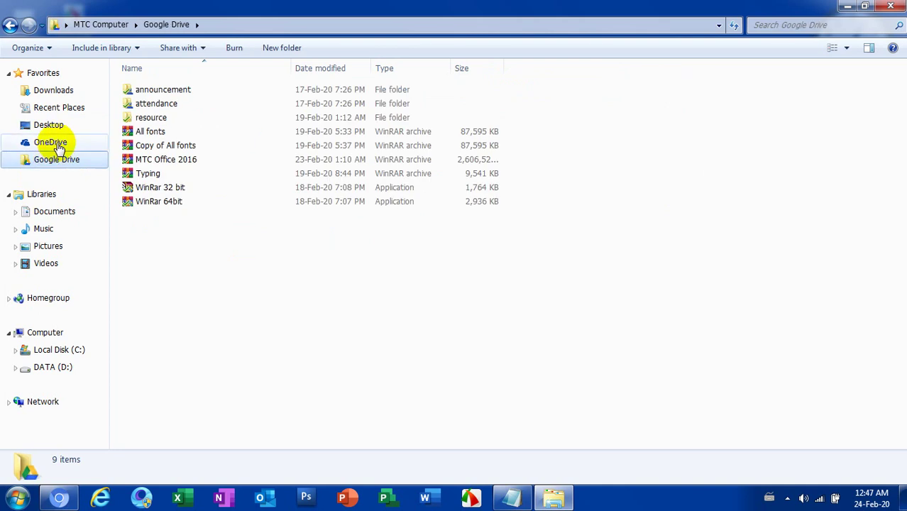
pyautogui.click(54, 142)
pyautogui.click(63, 163)
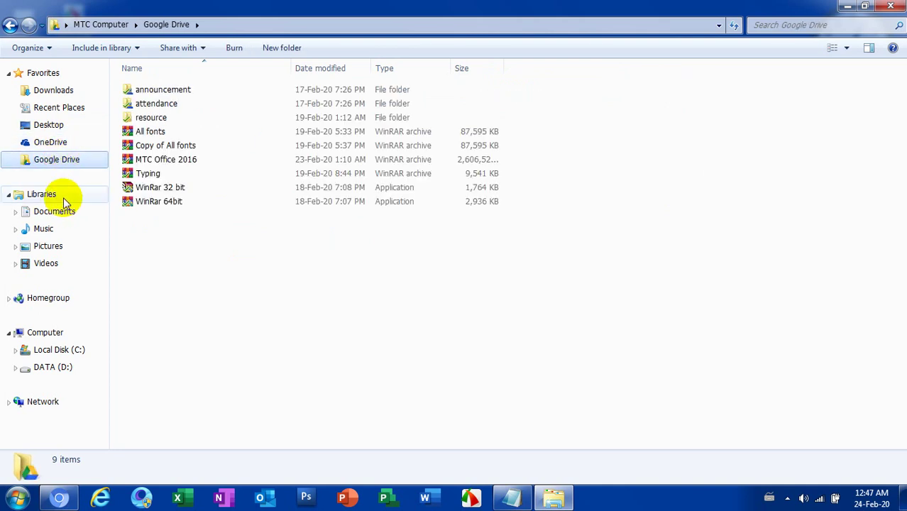
# Collapse and re-expand Libraries, browse Documents, Music, Pictures and Videos, and return to the Documents library.
pyautogui.click(10, 195)
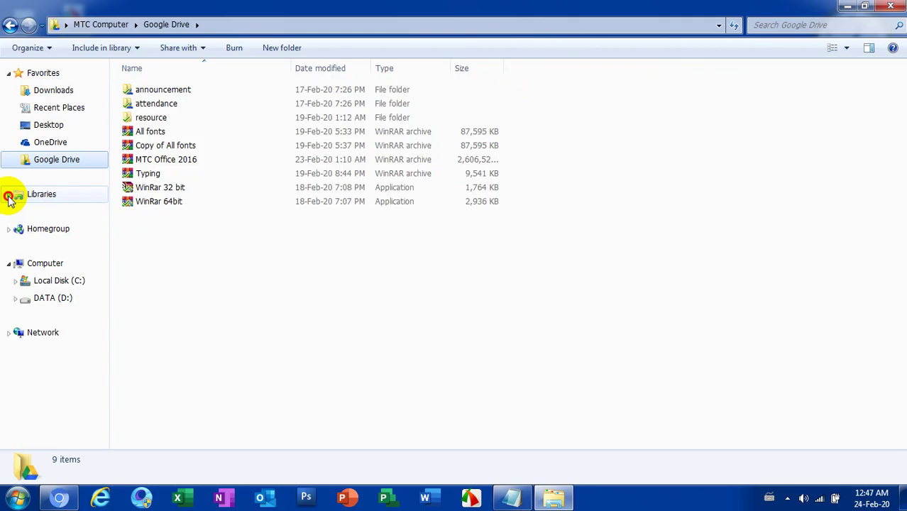
pyautogui.click(9, 196)
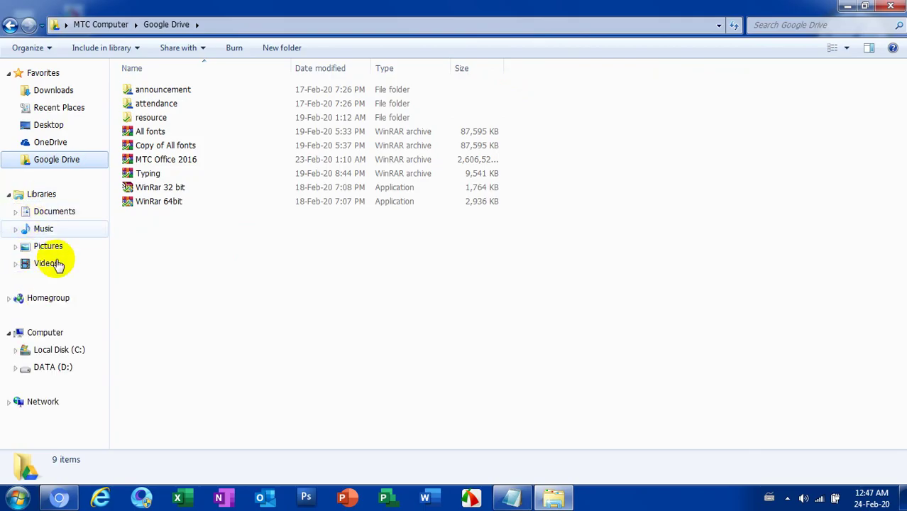
pyautogui.click(55, 211)
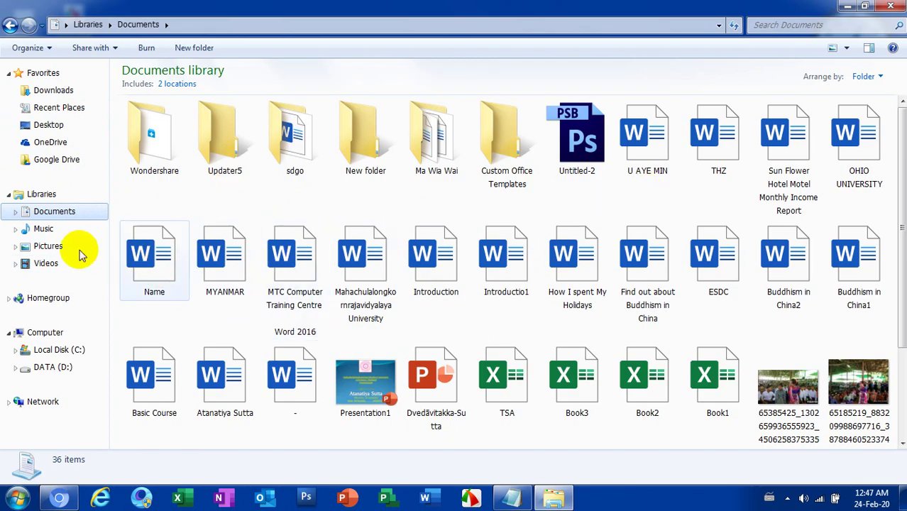
pyautogui.click(53, 230)
pyautogui.click(50, 246)
pyautogui.click(51, 264)
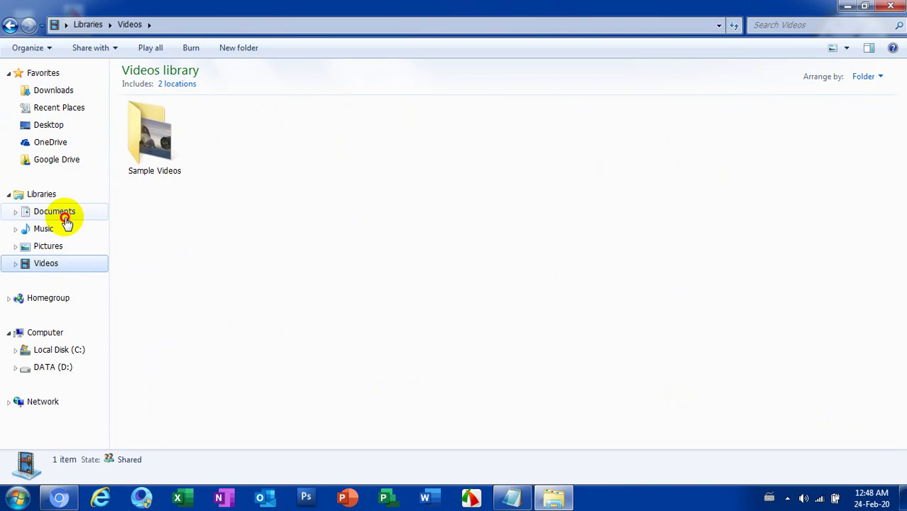
pyautogui.click(60, 212)
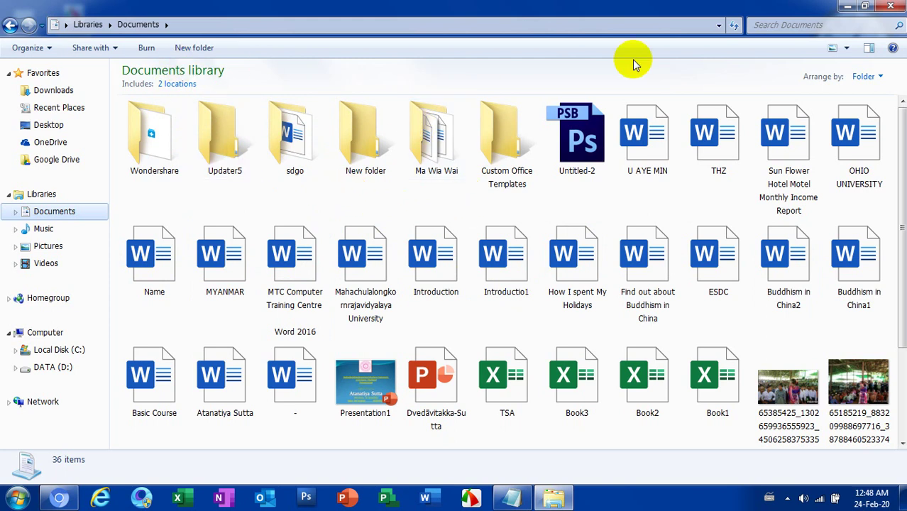
# Examine the options for creating new items on the desktop and in the Documents library.
pyautogui.click(848, 7)
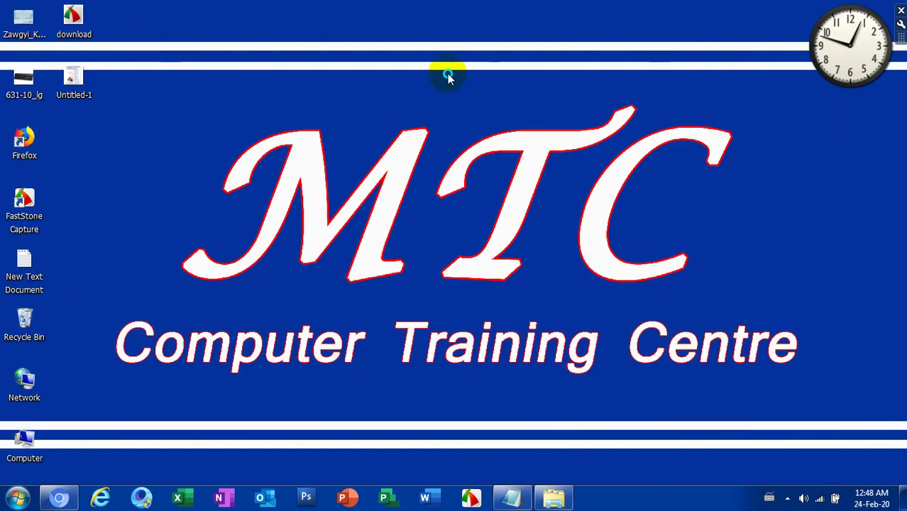
pyautogui.rightClick(446, 73)
pyautogui.moveTo(480, 222)
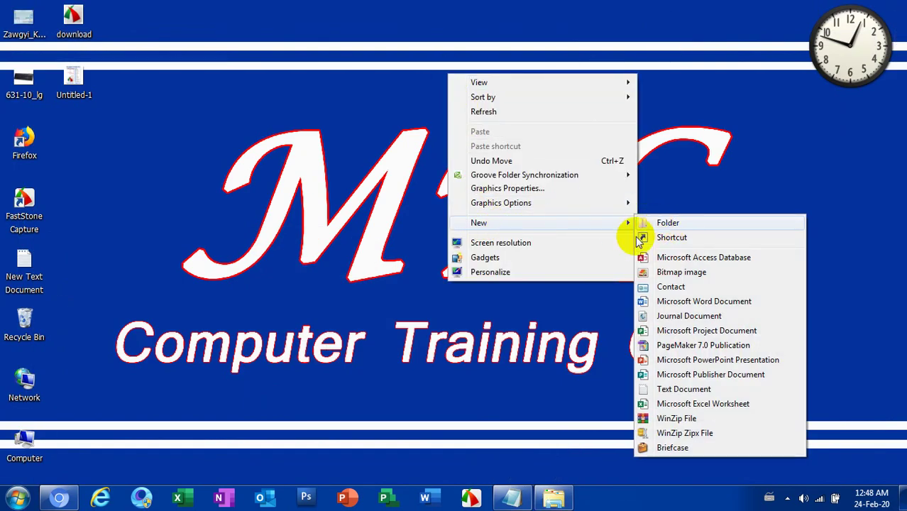
pyautogui.click(657, 225)
pyautogui.click(556, 500)
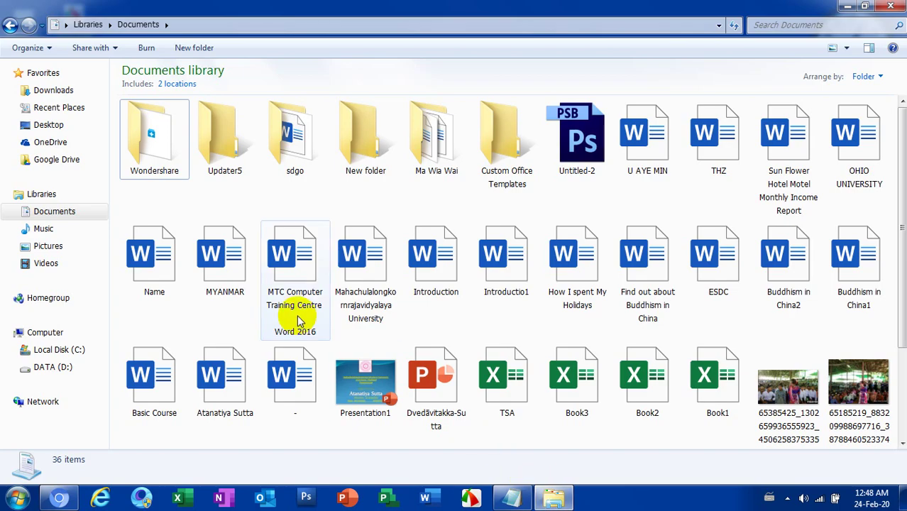
pyautogui.rightClick(545, 194)
pyautogui.moveTo(652, 355)
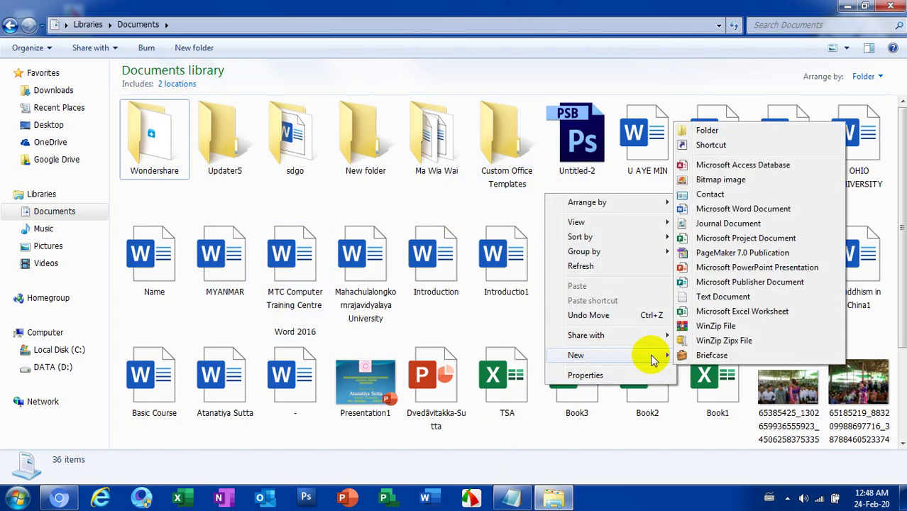
pyautogui.click(415, 213)
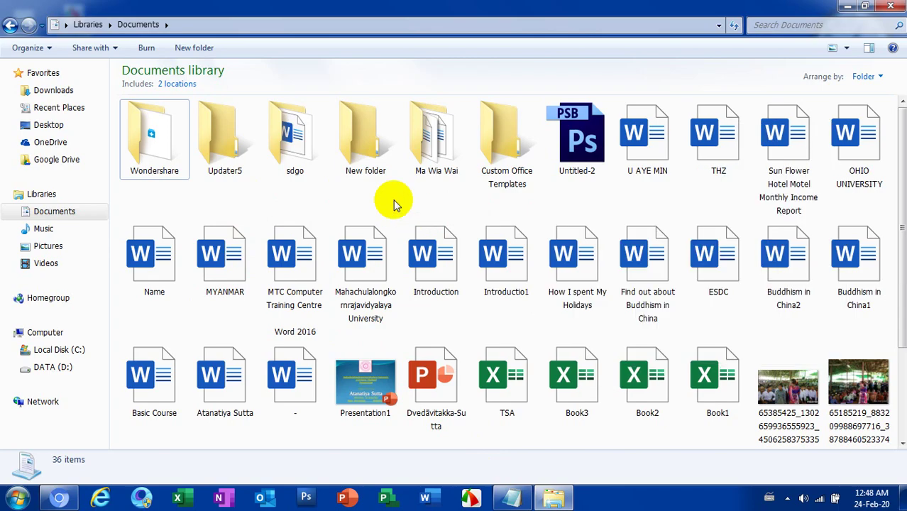
# Create a new folder named MgMg in the Documents library.
pyautogui.click(200, 50)
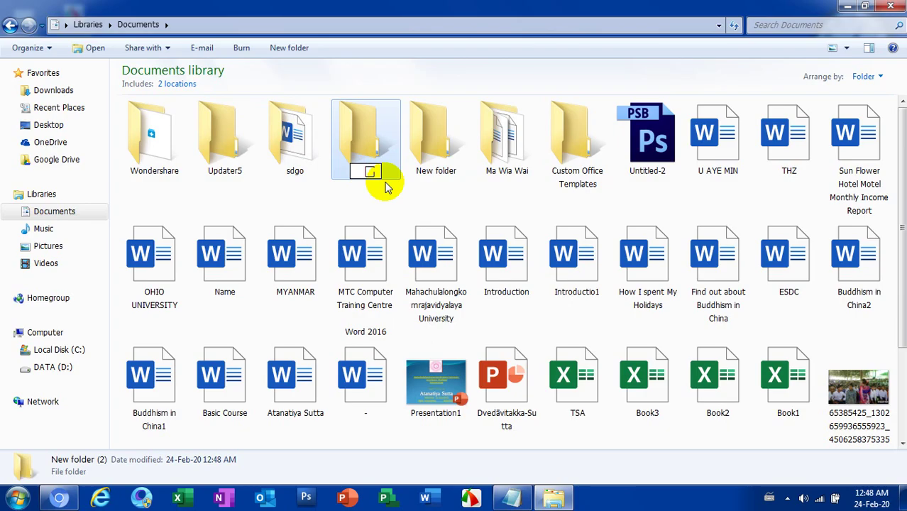
pyautogui.click(386, 186)
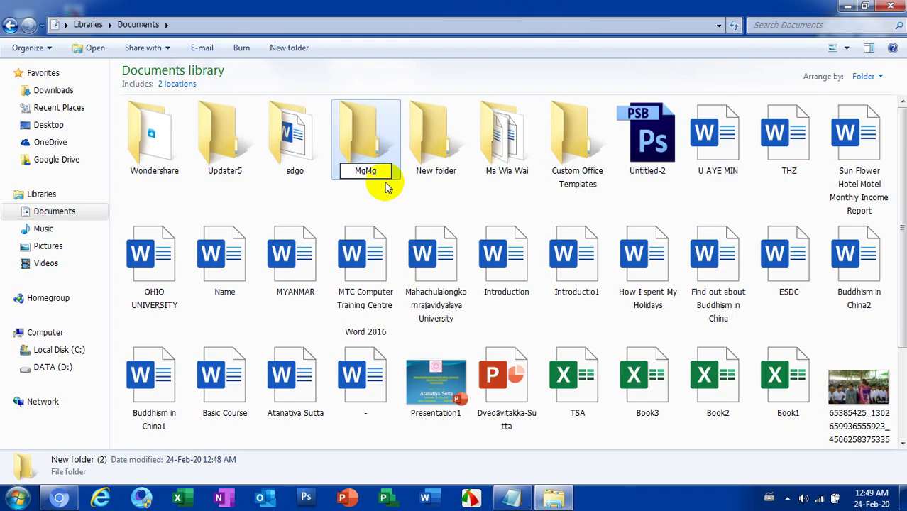
pyautogui.press('Return')
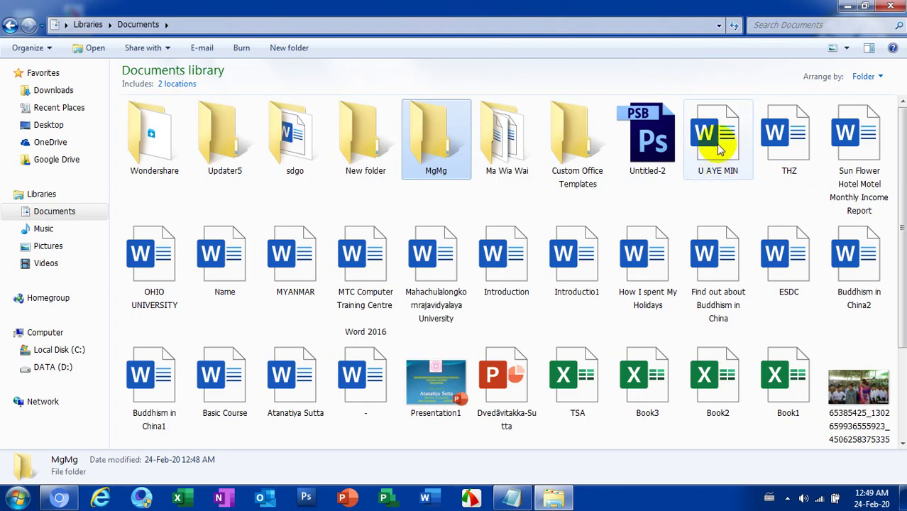
# Move the Word documents at the end of the first row, including THZ and OHIO UNIVERSITY, into the MgMg folder.
pyautogui.moveTo(718, 144); pyautogui.dragTo(449, 171)
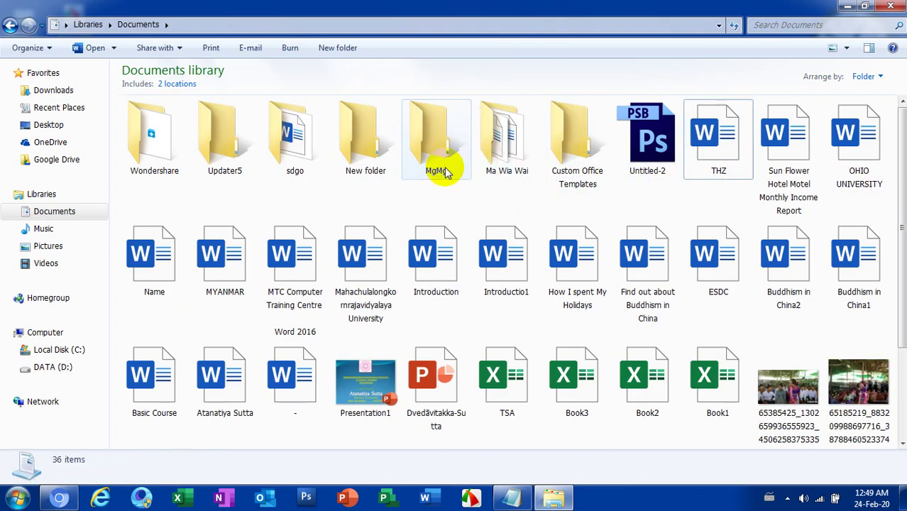
pyautogui.moveTo(719, 196); pyautogui.dragTo(859, 161)
pyautogui.moveTo(718, 166); pyautogui.dragTo(427, 168)
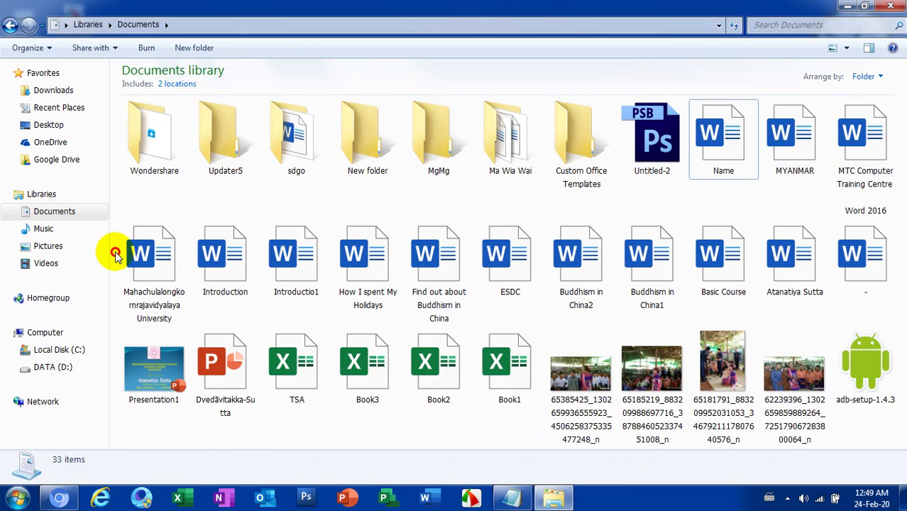
# Move the second row of Word documents and the remaining Name, MYANMAR and MTC Computer Training Centre Word 2016 documents into the MgMg folder.
pyautogui.moveTo(115, 253); pyautogui.dragTo(852, 262)
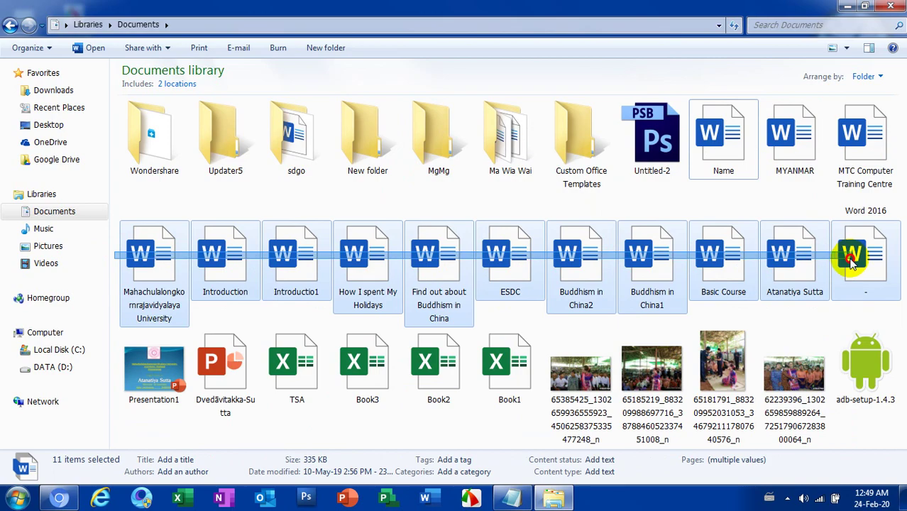
pyautogui.moveTo(852, 263); pyautogui.dragTo(851, 259)
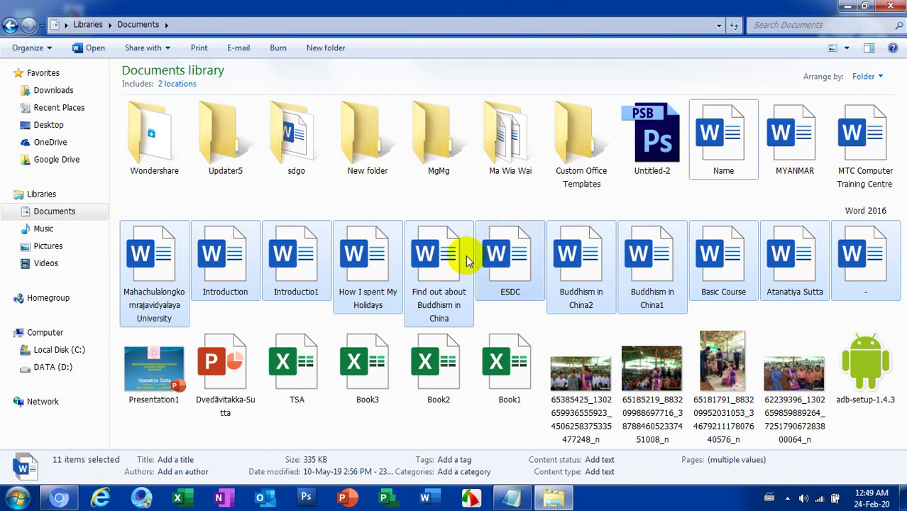
pyautogui.moveTo(448, 261); pyautogui.dragTo(437, 156)
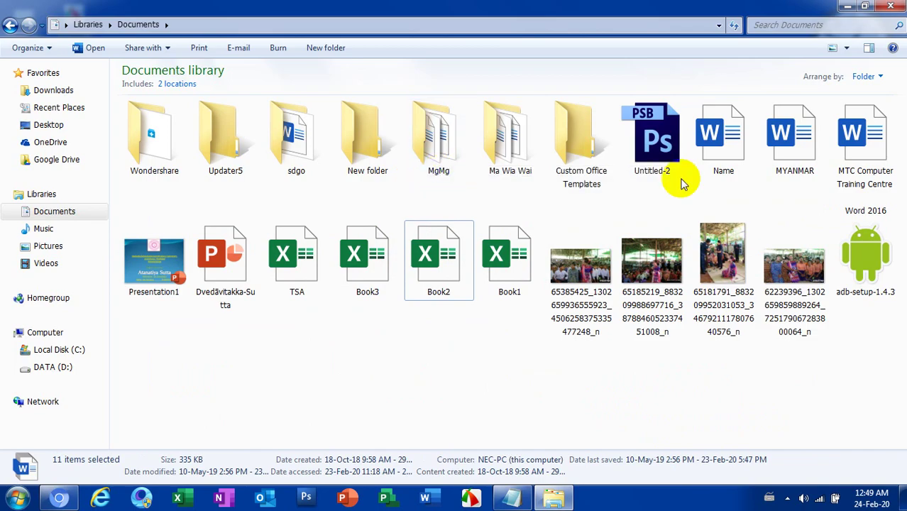
pyautogui.moveTo(718, 196); pyautogui.dragTo(850, 137)
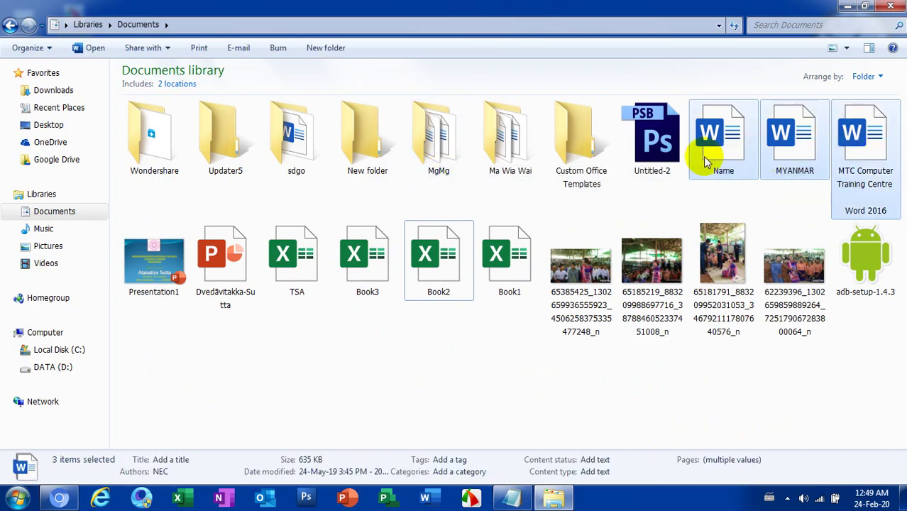
pyautogui.moveTo(720, 155); pyautogui.dragTo(443, 159)
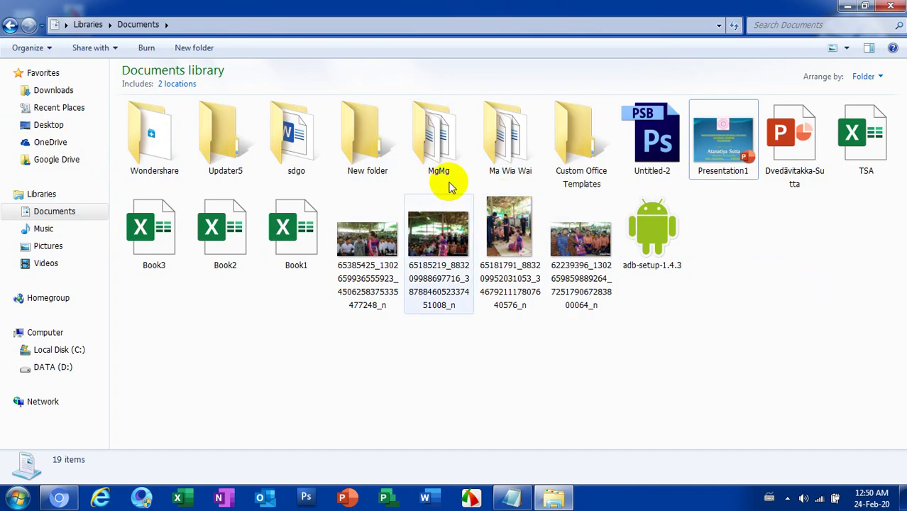
# Play the Kalimba track from the Sample Music folder of the Music library and close the player.
pyautogui.click(44, 230)
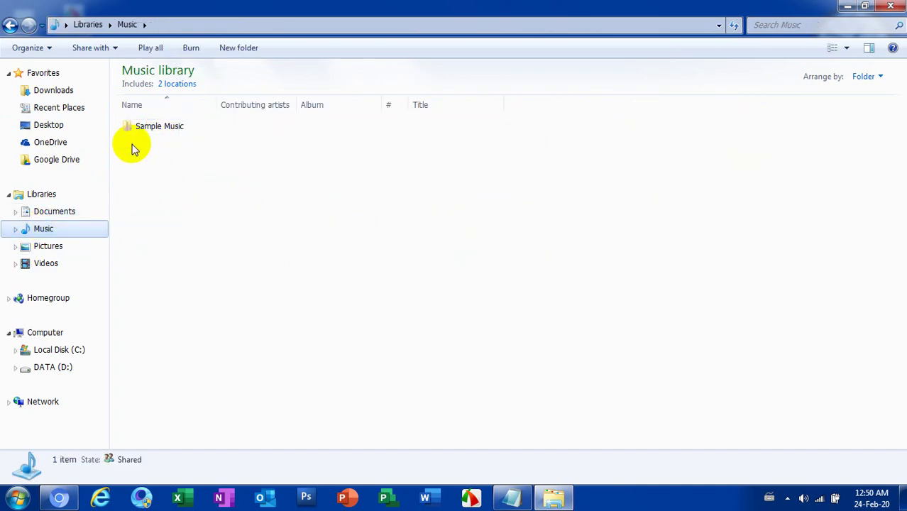
pyautogui.doubleClick(170, 129)
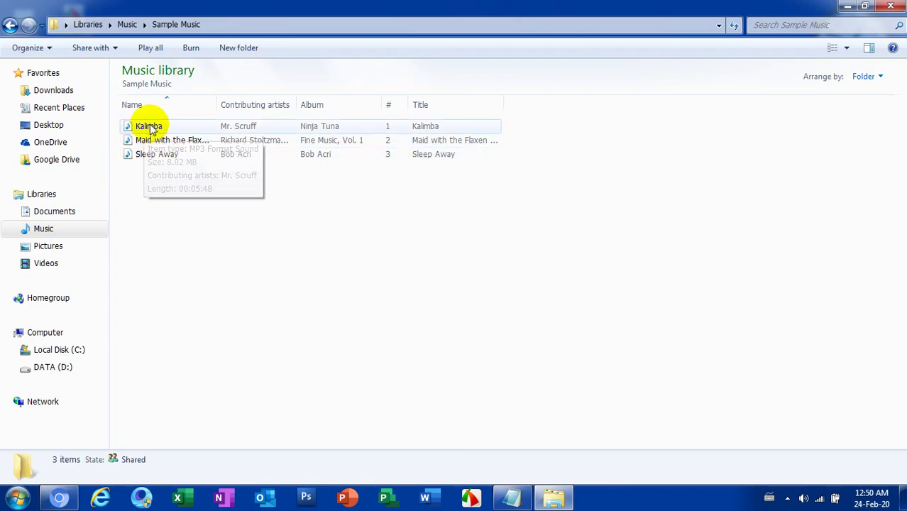
pyautogui.moveTo(132, 133)
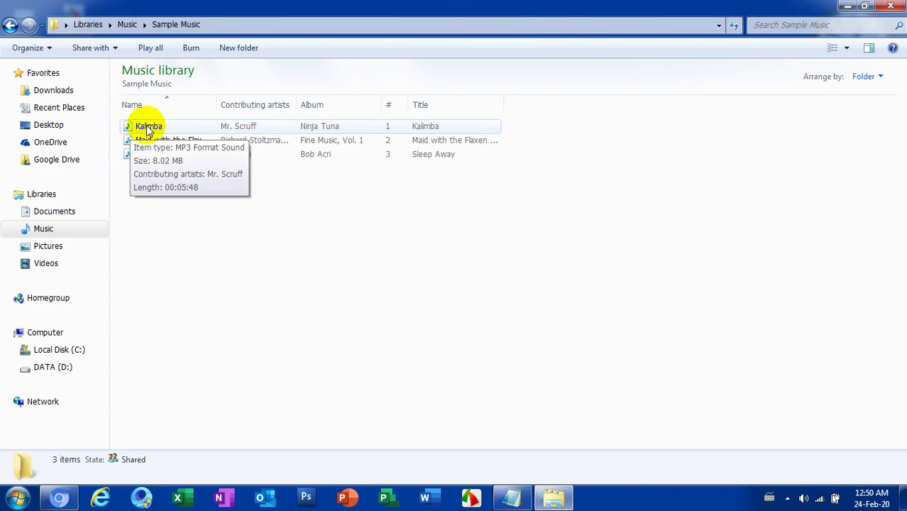
pyautogui.doubleClick(147, 128)
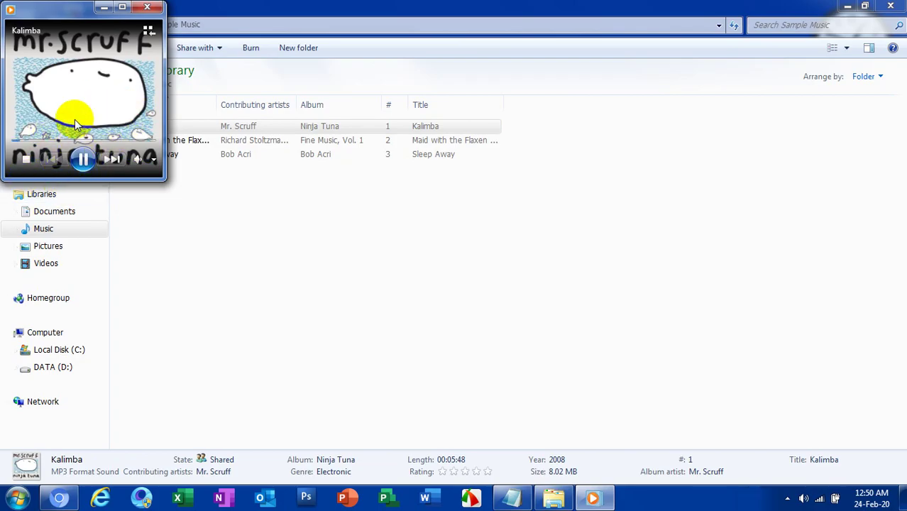
pyautogui.click(148, 10)
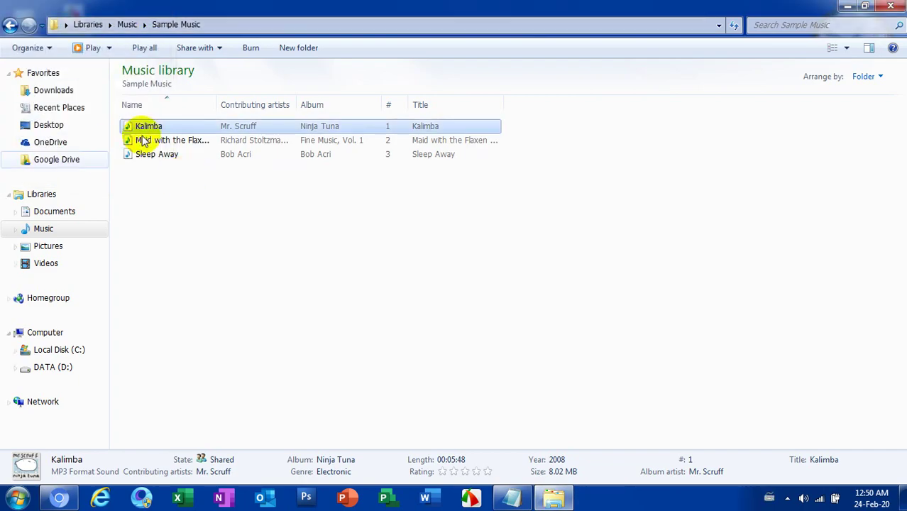
# View the Sample Pictures folder in the Pictures library and switch to the Videos library.
pyautogui.click(50, 246)
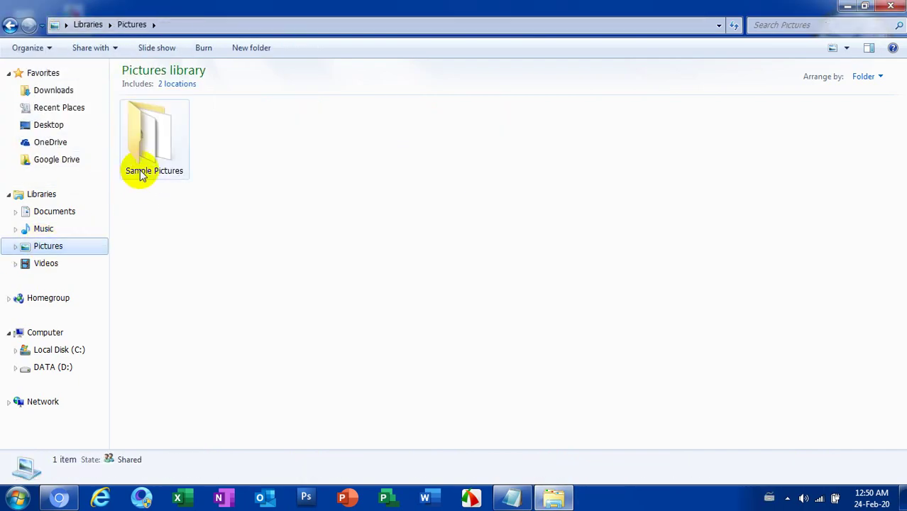
pyautogui.doubleClick(155, 149)
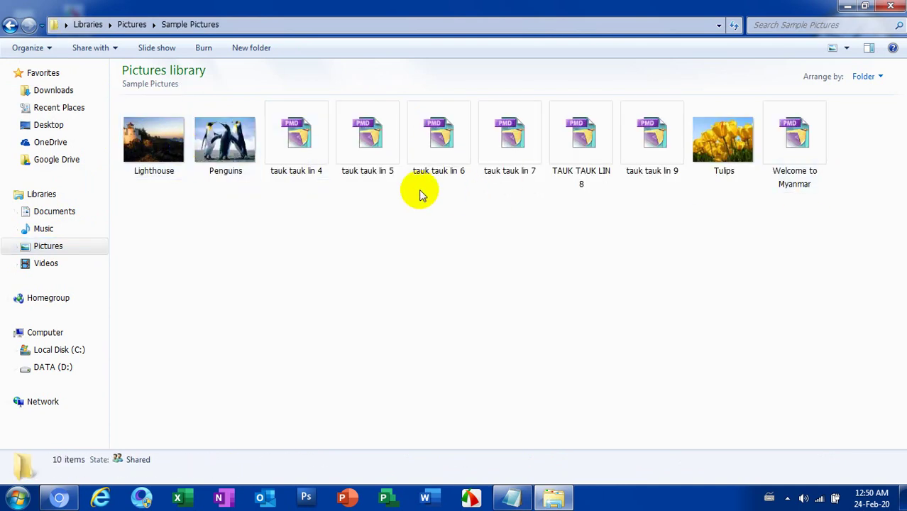
pyautogui.click(59, 264)
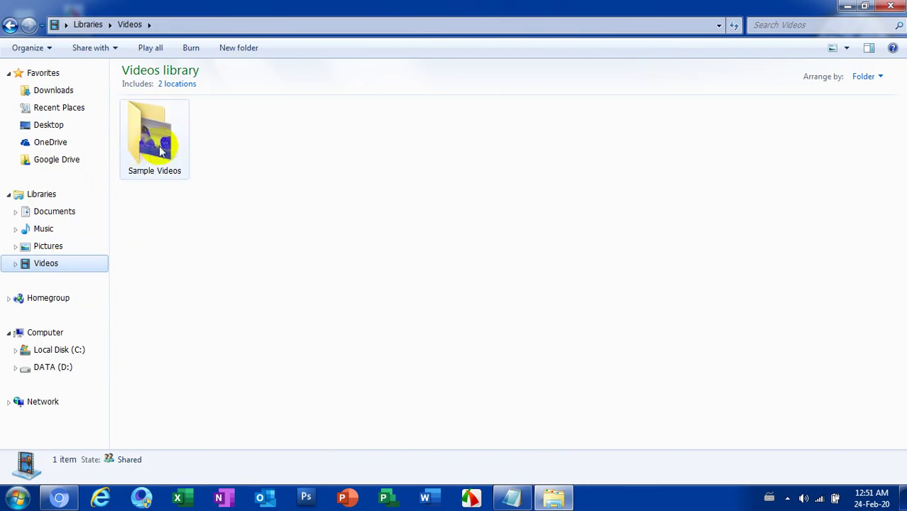
# Play the Wildlife video from the Sample Videos folder, and minimize and restore the player window.
pyautogui.moveTo(157, 145)
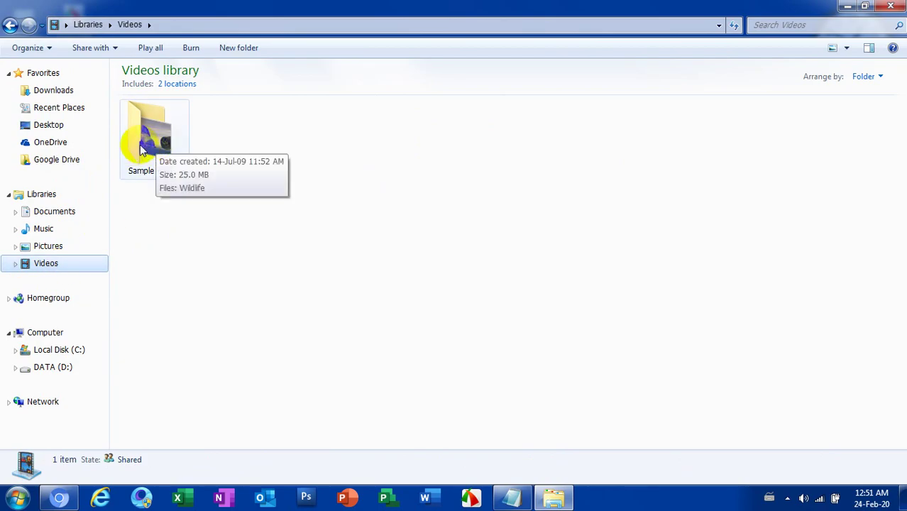
pyautogui.doubleClick(149, 147)
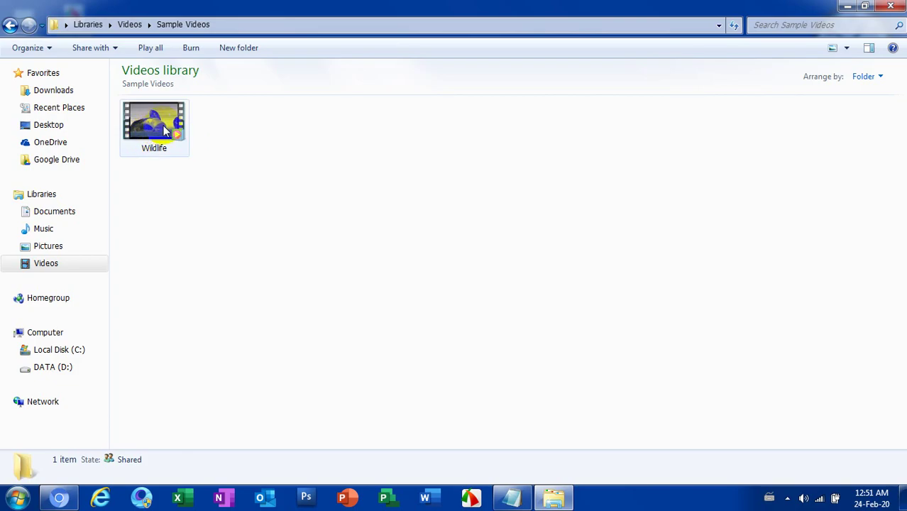
pyautogui.moveTo(152, 137)
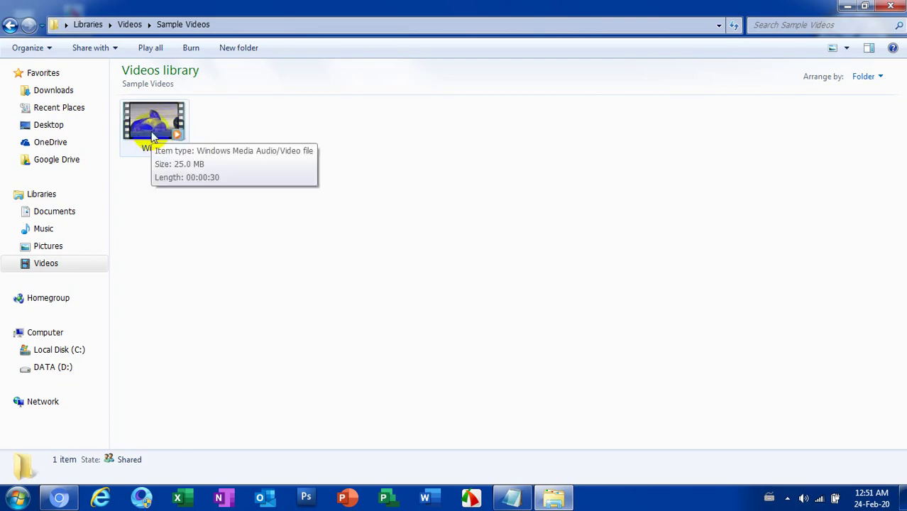
pyautogui.doubleClick(153, 137)
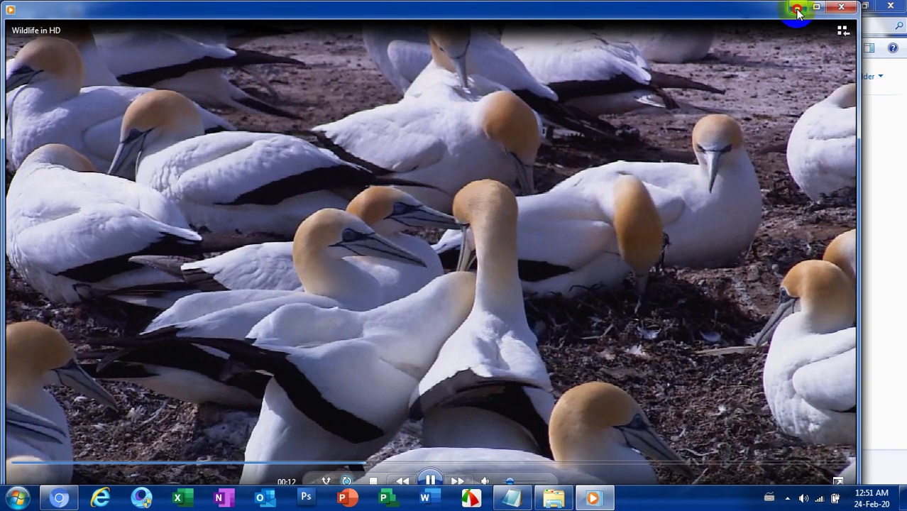
pyautogui.click(797, 9)
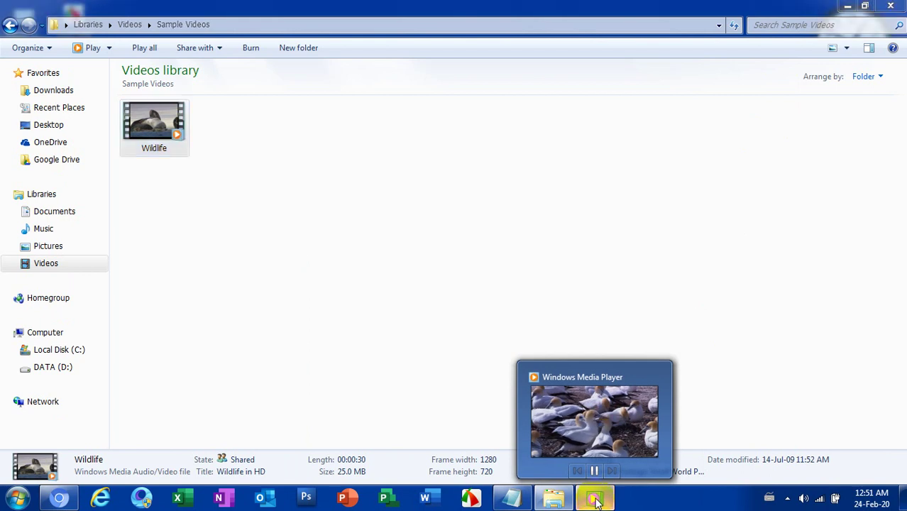
pyautogui.click(595, 499)
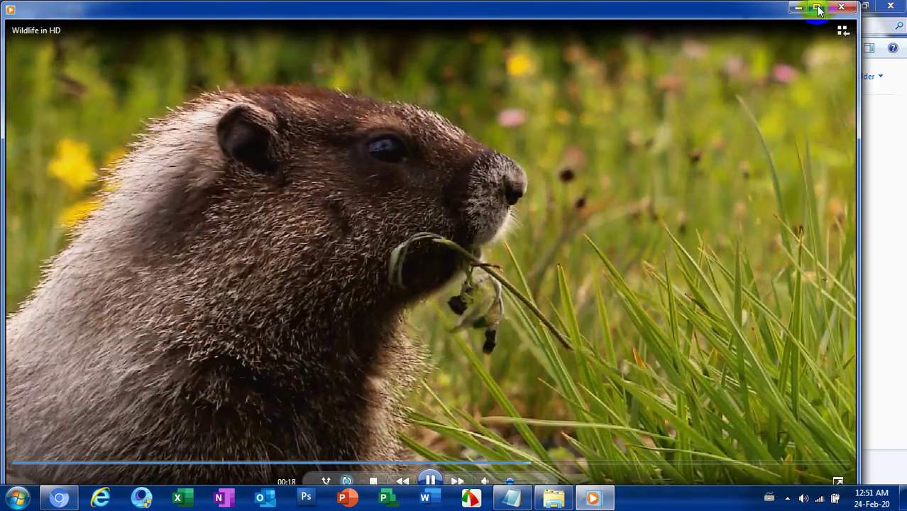
# Shrink and reposition the video player window over the Explorer window, and close it.
pyautogui.click(816, 7)
pyautogui.click(864, 6)
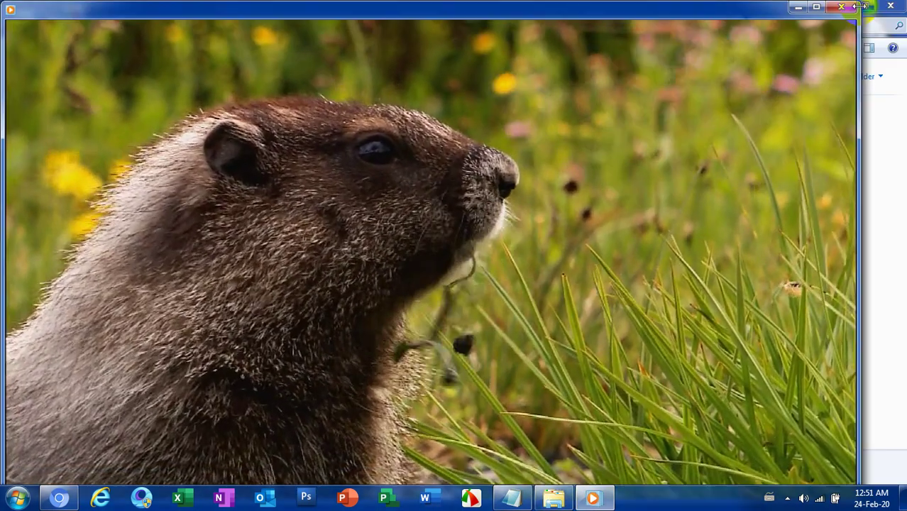
pyautogui.click(858, 8)
pyautogui.click(860, 7)
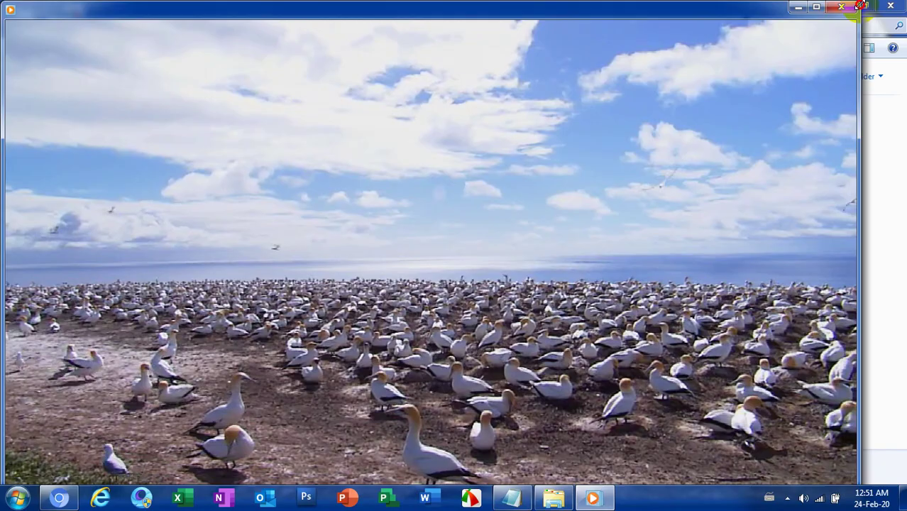
pyautogui.moveTo(860, 6); pyautogui.dragTo(379, 233)
pyautogui.moveTo(262, 244); pyautogui.dragTo(306, 223)
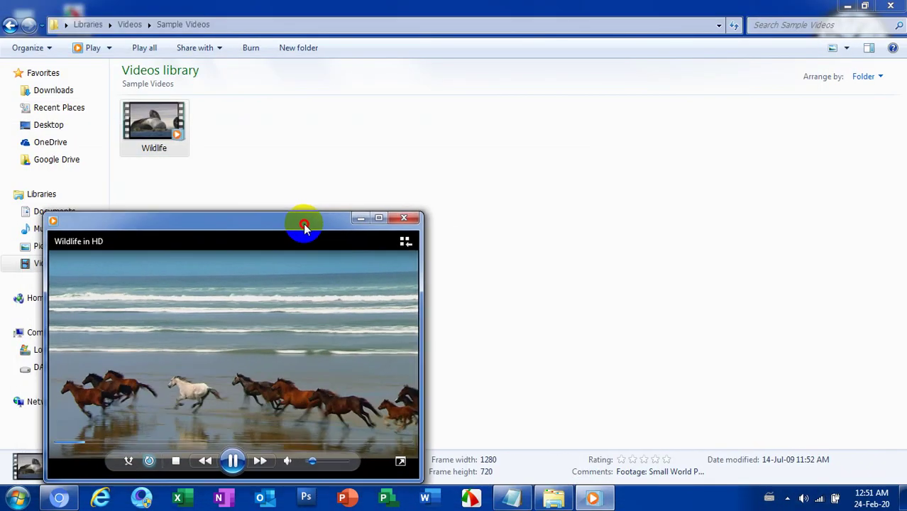
pyautogui.moveTo(190, 225); pyautogui.dragTo(229, 52)
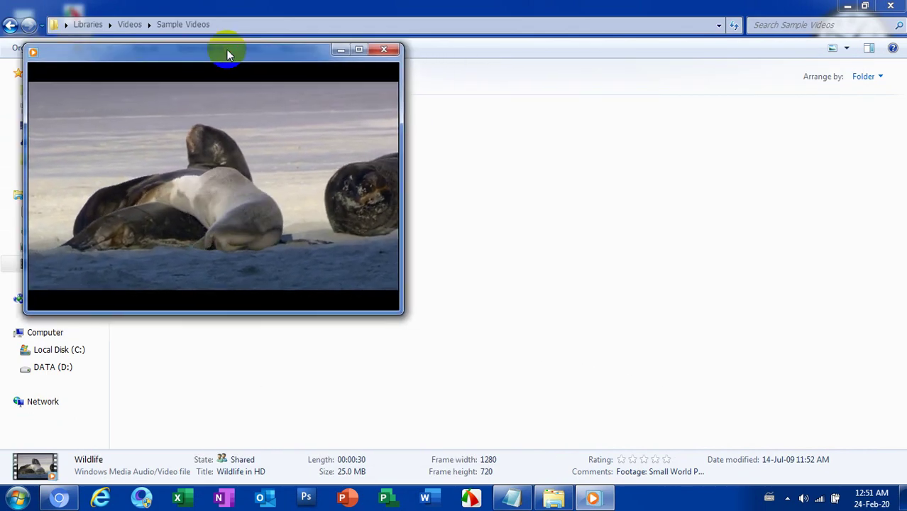
pyautogui.click(385, 53)
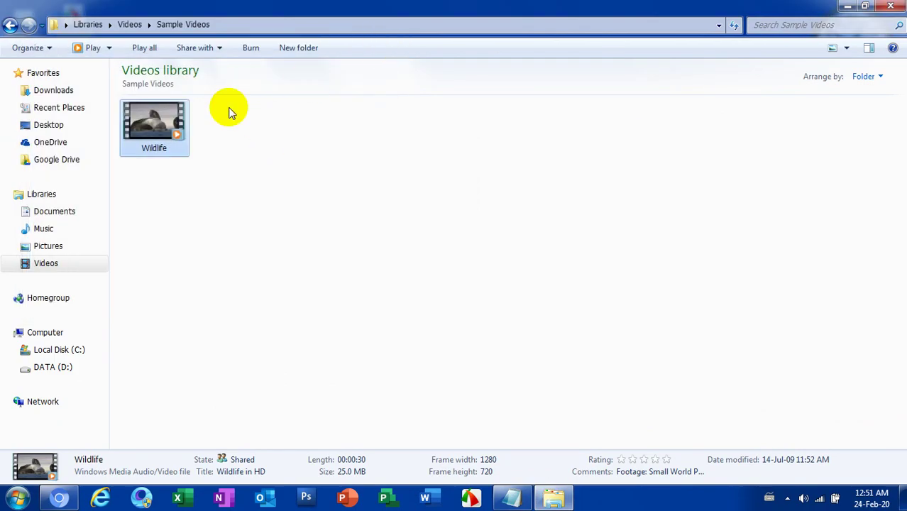
# Check the free space on Local Disk (C:) in Computer and open the DATA (D:) drive.
pyautogui.click(45, 333)
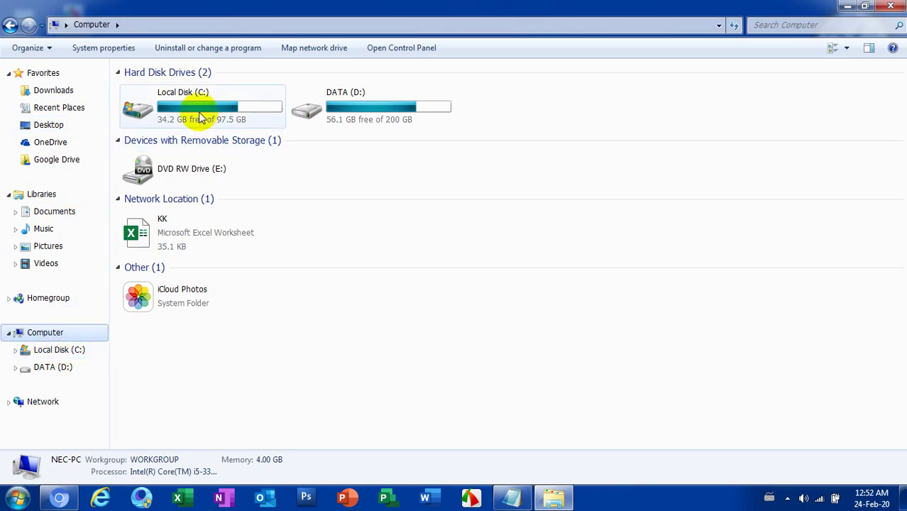
pyautogui.moveTo(227, 113)
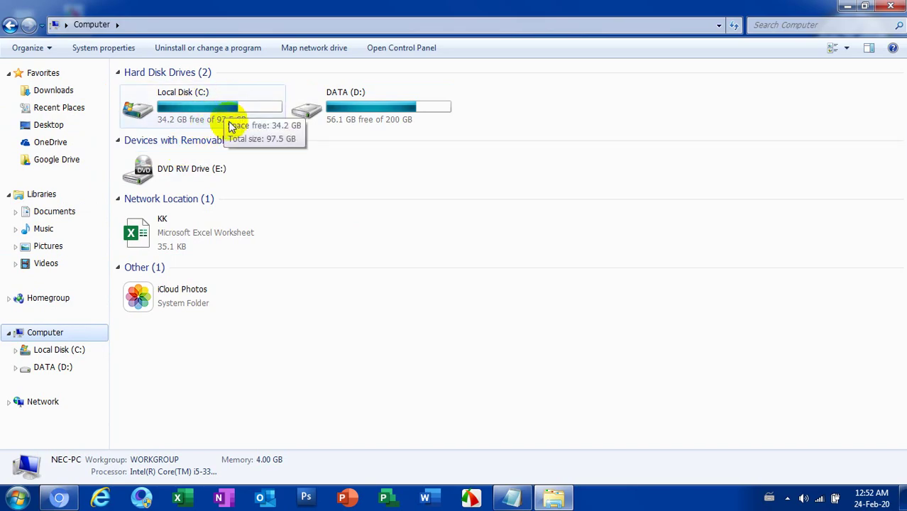
pyautogui.click(63, 367)
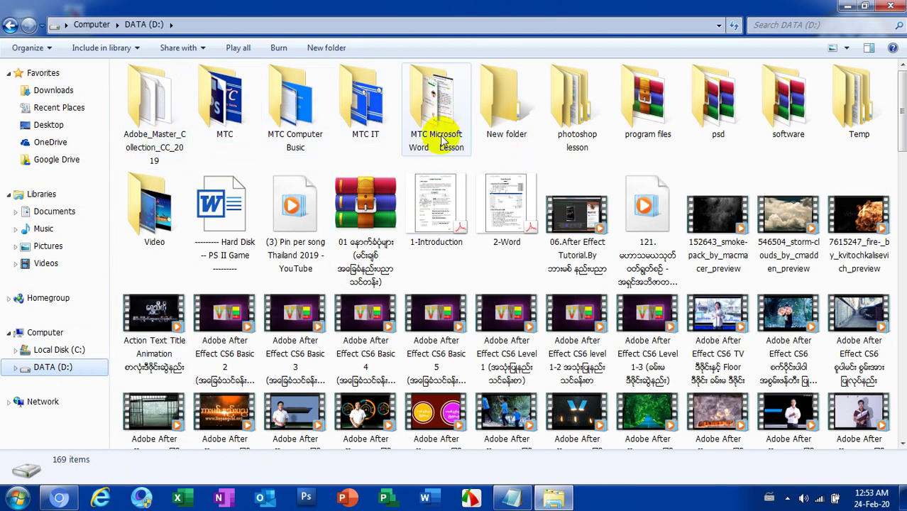
pyautogui.moveTo(429, 120)
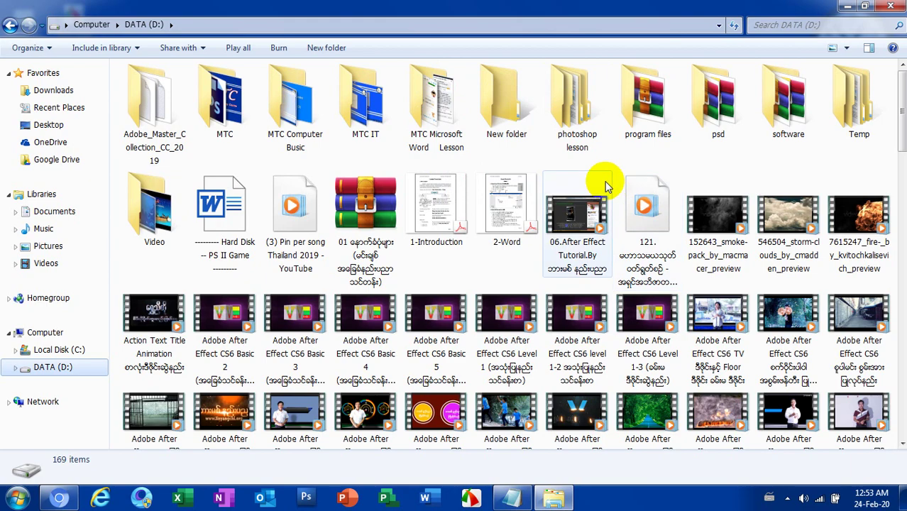
# Examine the folders and files on the DATA (D:) drive, including the 06.After Effect Tutorial video and 1-Introduction document, and return to Computer.
pyautogui.click(575, 267)
pyautogui.scroll(-5, 607, 254)
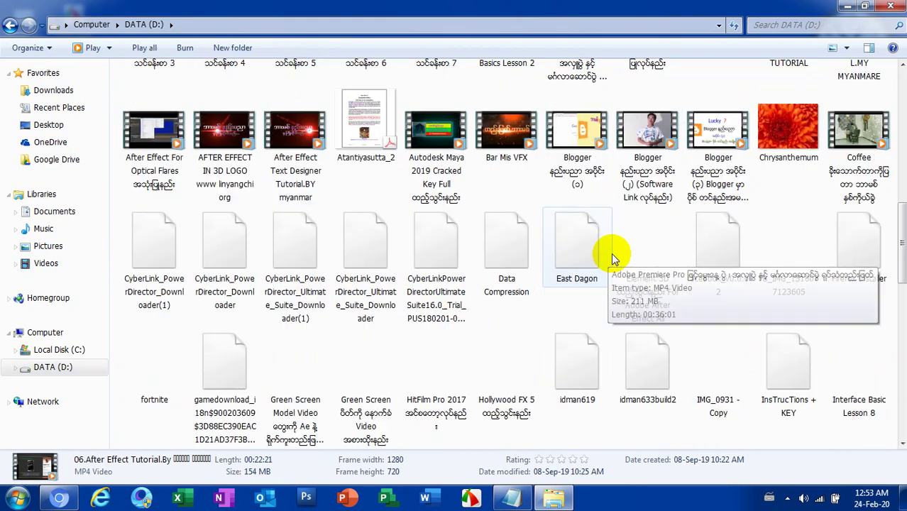
pyautogui.scroll(5, 600, 243)
pyautogui.scroll(-5, 713, 192)
pyautogui.scroll(5, 699, 175)
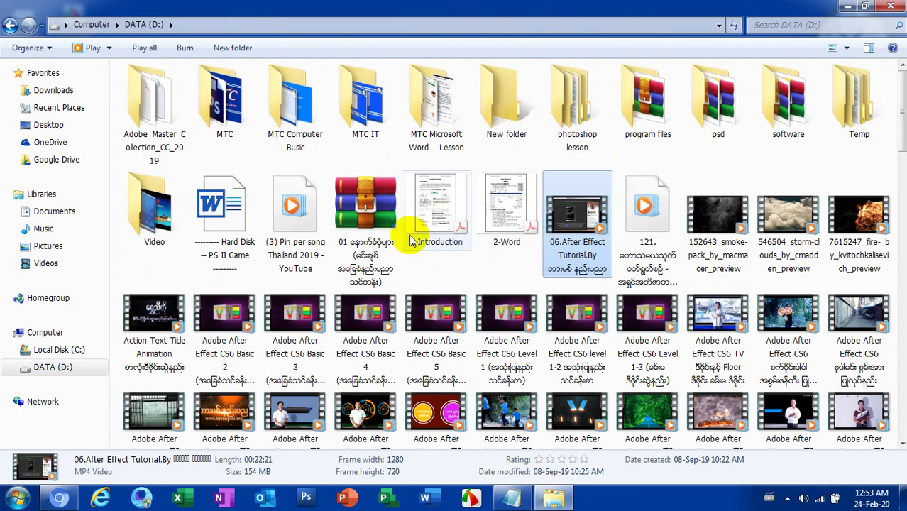
pyautogui.click(436, 215)
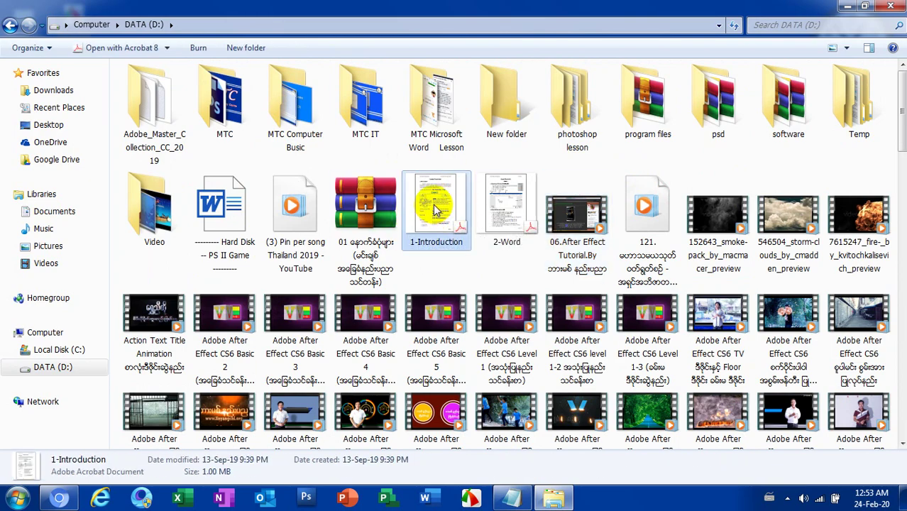
pyautogui.scroll(-2, 435, 206)
pyautogui.scroll(2, 436, 205)
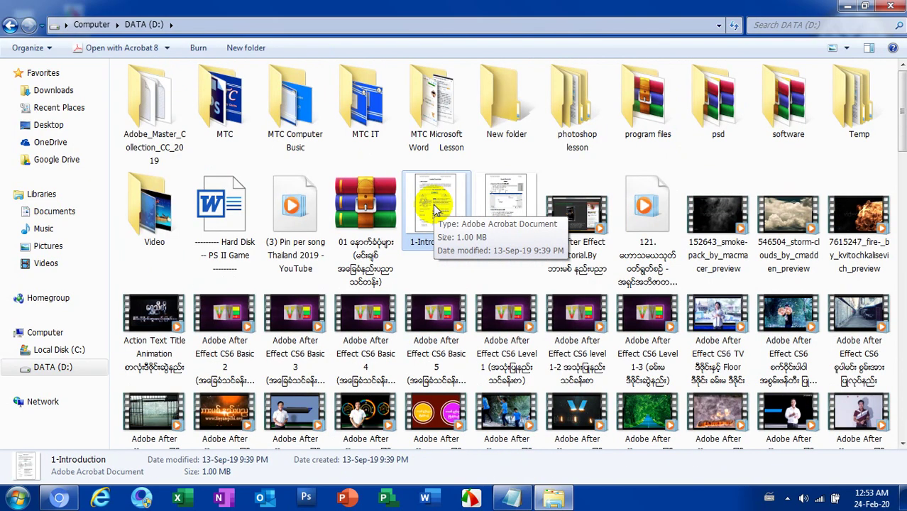
pyautogui.scroll(-5, 430, 205)
pyautogui.scroll(5, 420, 208)
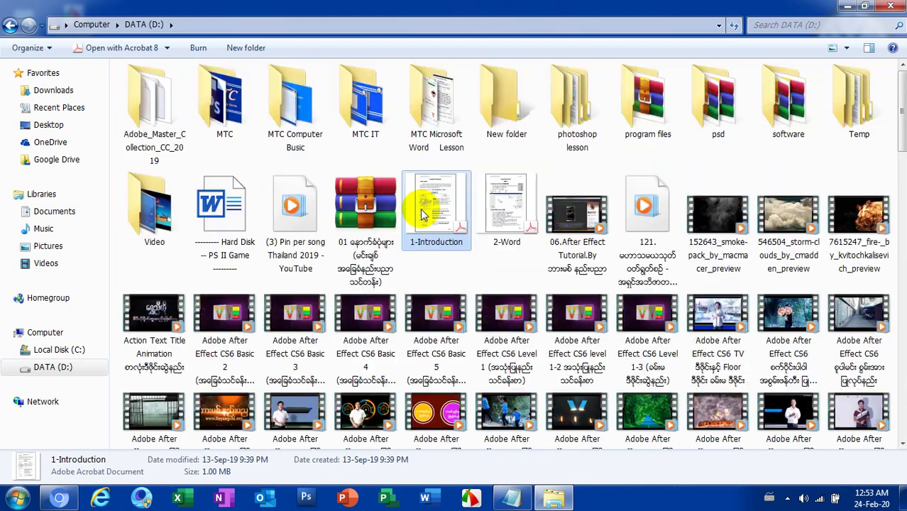
pyautogui.scroll(-5, 420, 209)
pyautogui.scroll(5, 418, 206)
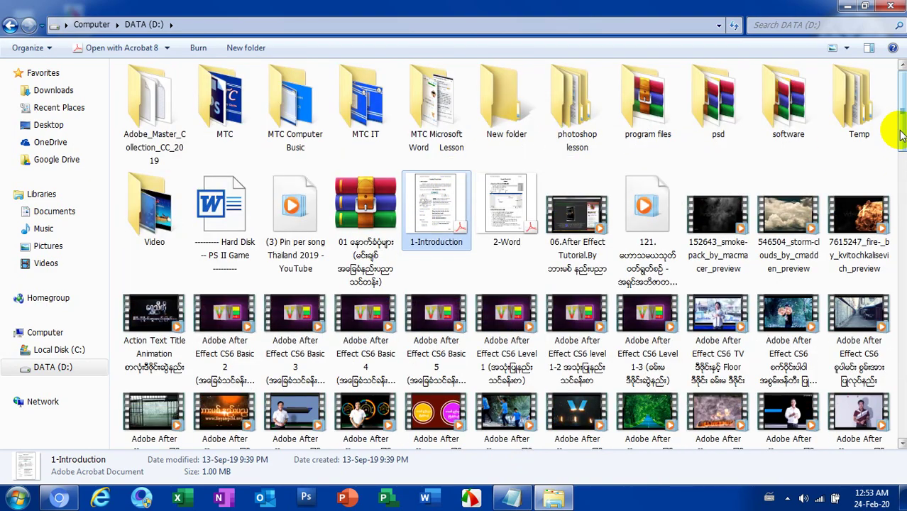
pyautogui.moveTo(902, 128)
pyautogui.mouseDown()
pyautogui.moveTo(903, 266)
pyautogui.moveTo(901, 110)
pyautogui.mouseUp()
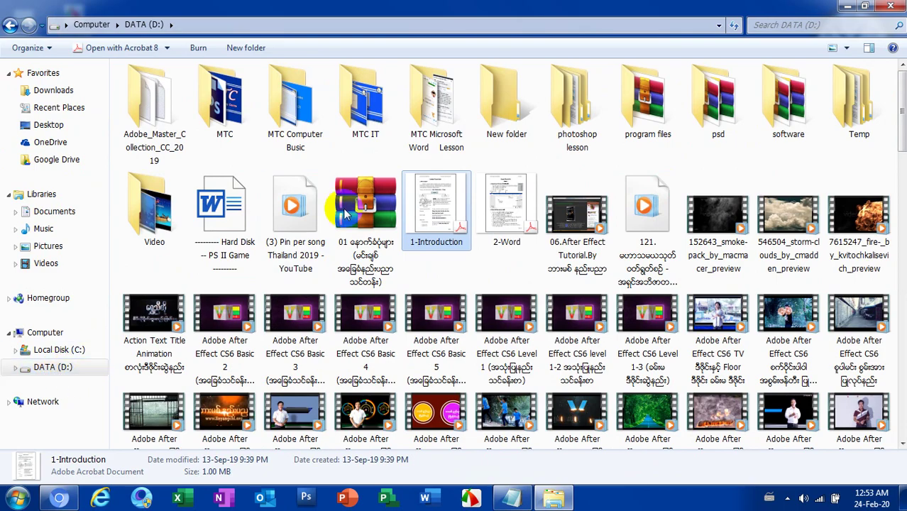
pyautogui.scroll(-5, 249, 230)
pyautogui.scroll(5, 250, 231)
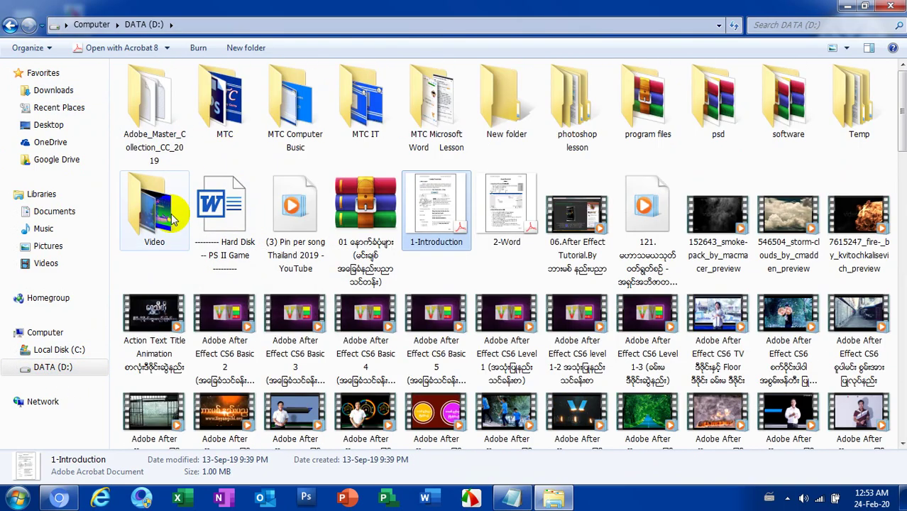
pyautogui.click(9, 26)
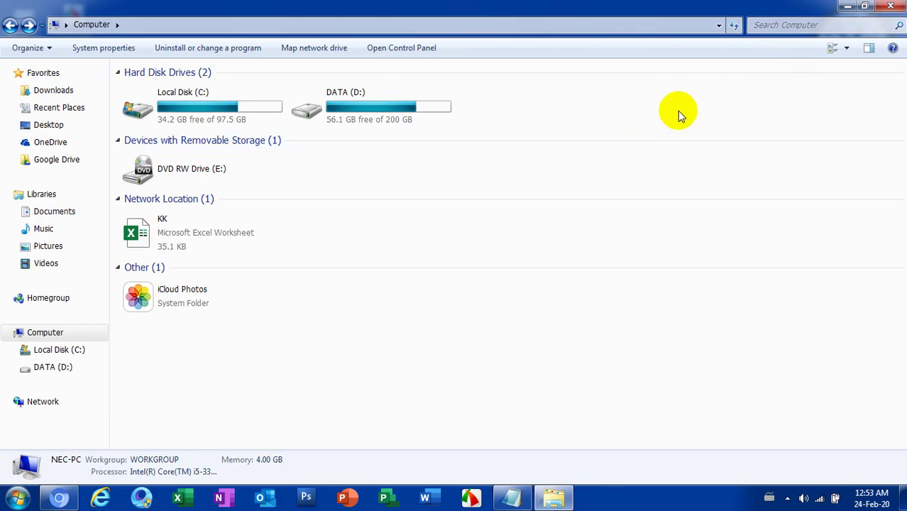
# Minimize the Explorer window and refresh the desktop twice.
pyautogui.click(851, 7)
pyautogui.rightClick(452, 100)
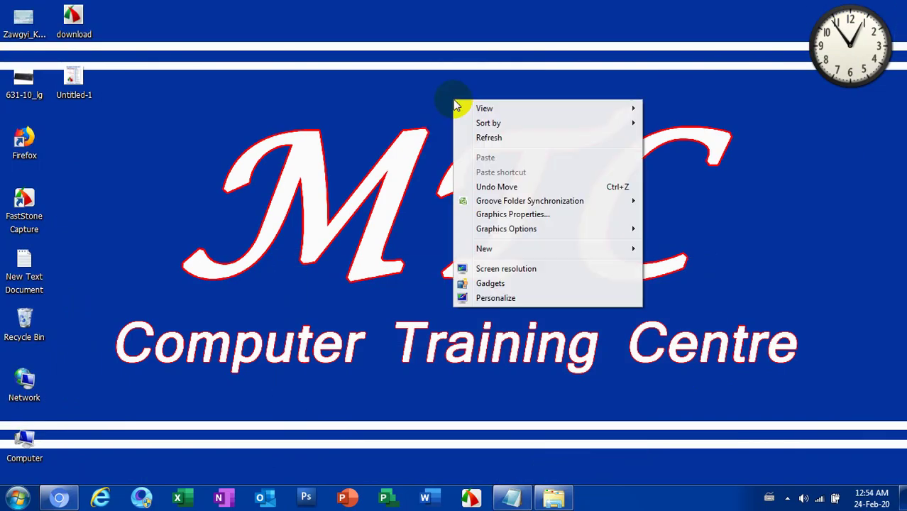
pyautogui.click(489, 139)
pyautogui.rightClick(425, 93)
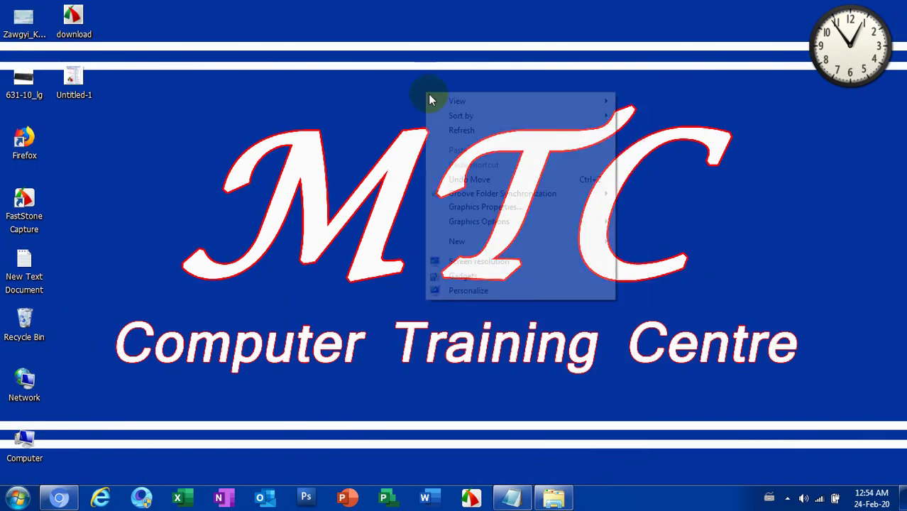
pyautogui.click(468, 135)
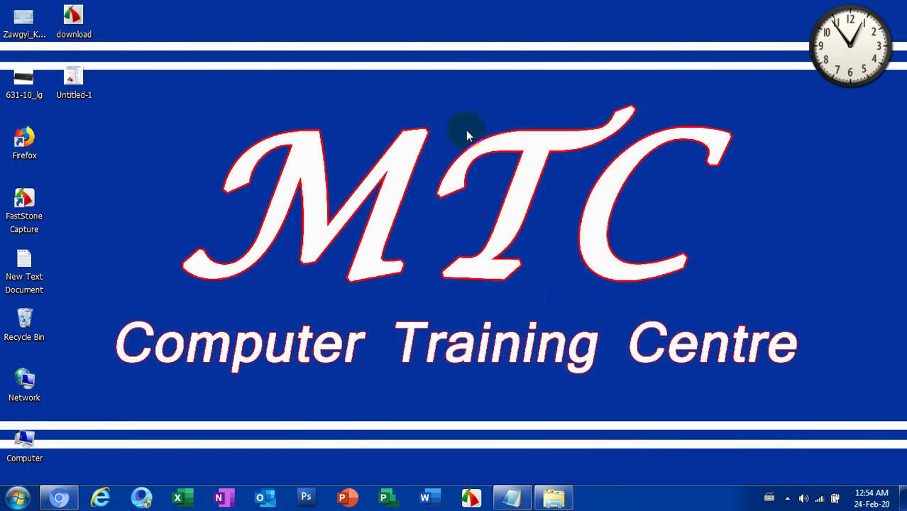